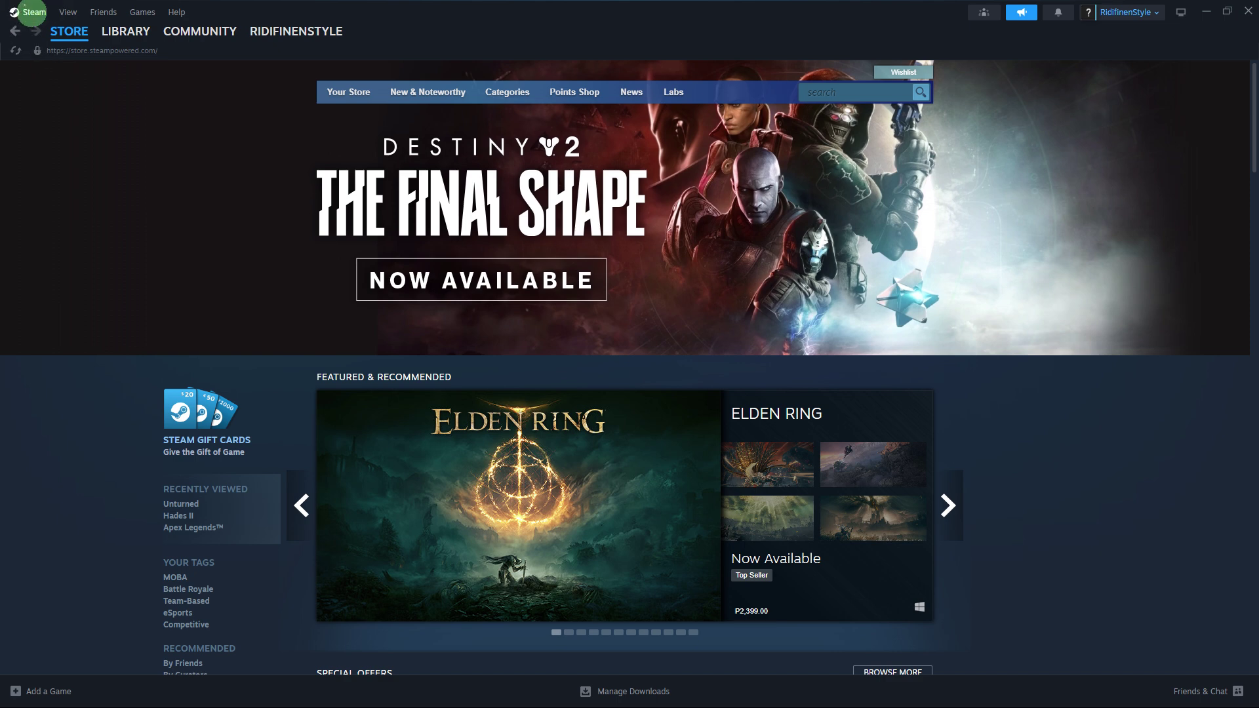
- Open Steam Settings on the Downloads page, with the region currently Philippines - Manila
{"action": "left_click", "coordinate": [31, 11]}
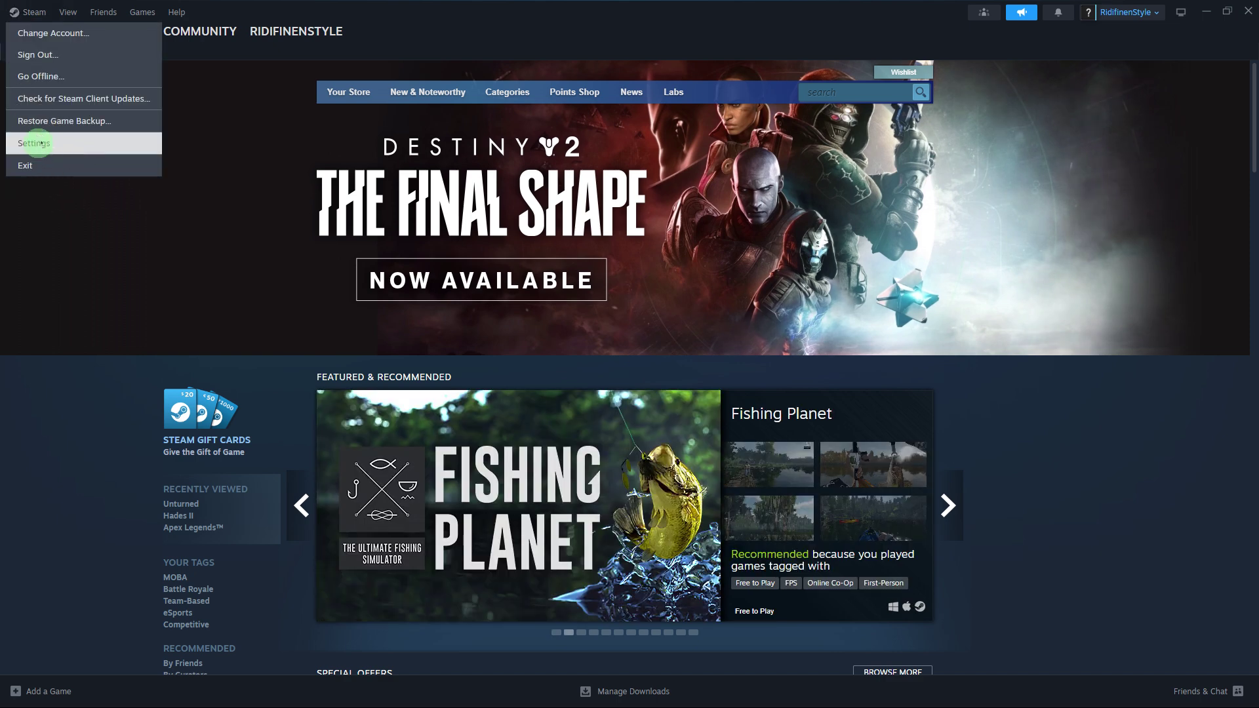
{"action": "left_click", "coordinate": [34, 143]}
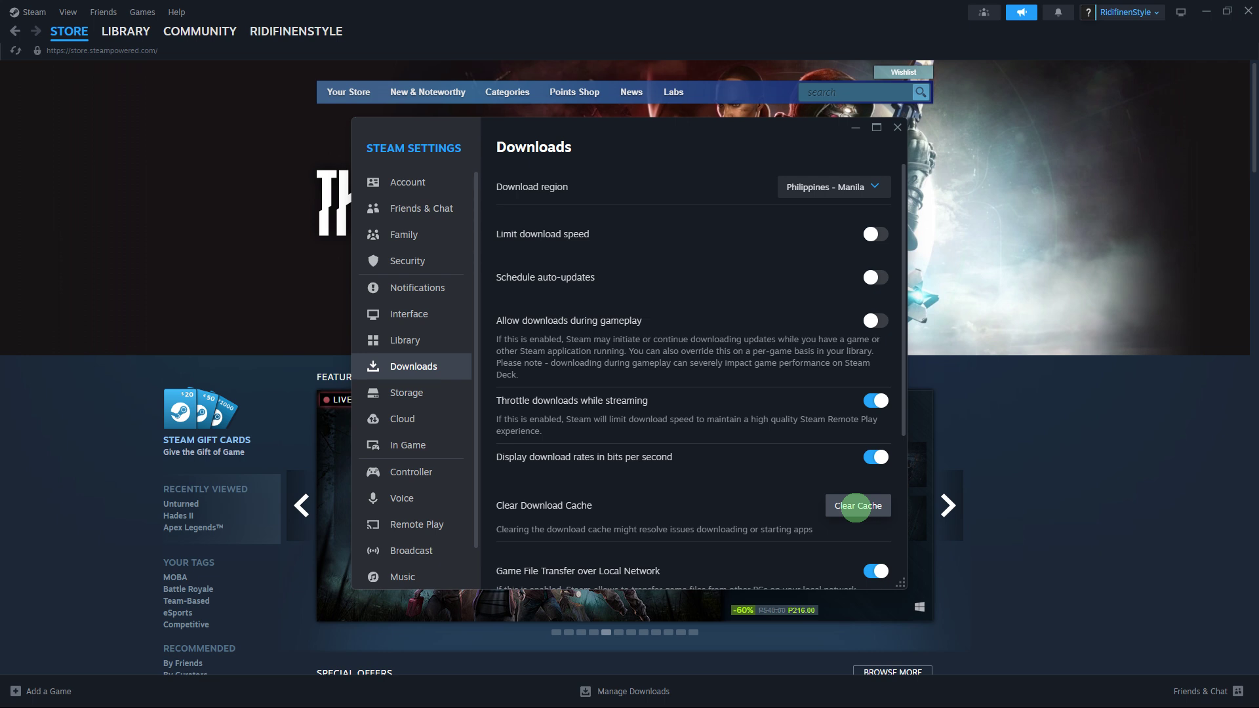
- Expand the Download region list to choose a new region
{"action": "left_click", "coordinate": [828, 187]}
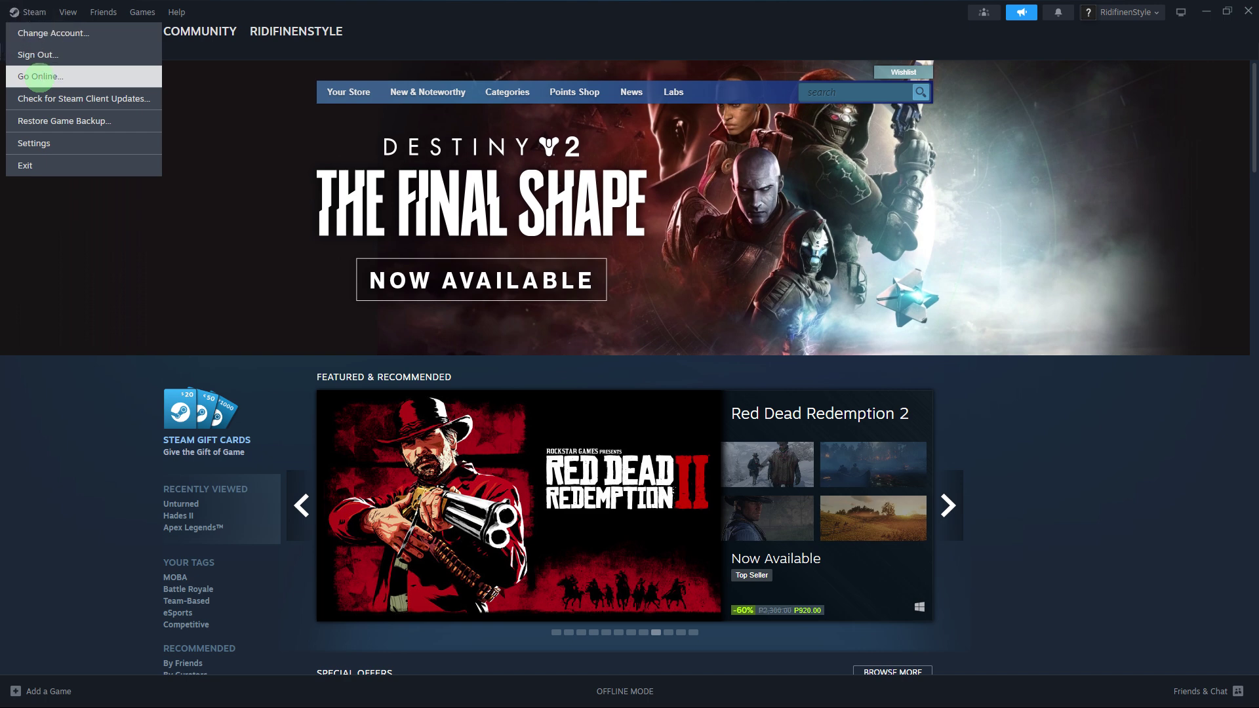
{"action": "left_click", "coordinate": [39, 77]}
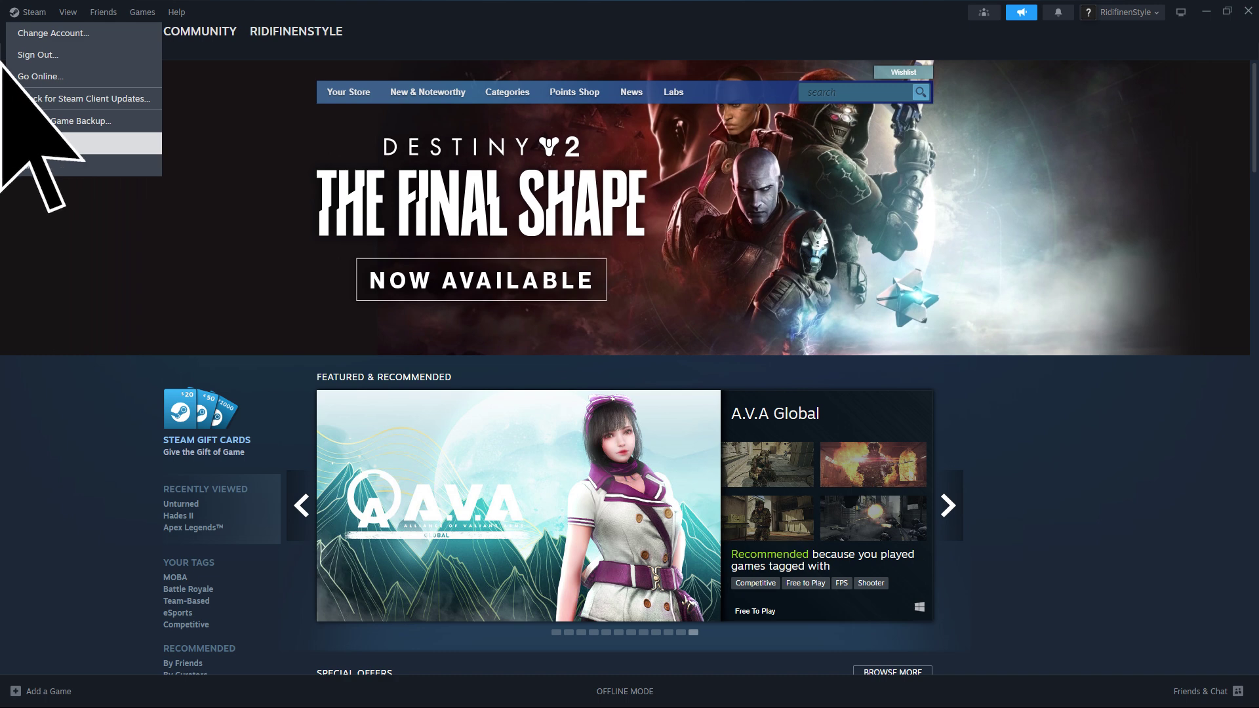
- In Settings' In Game page, run Delete Web Browser Data twice
{"action": "left_click", "coordinate": [33, 142]}
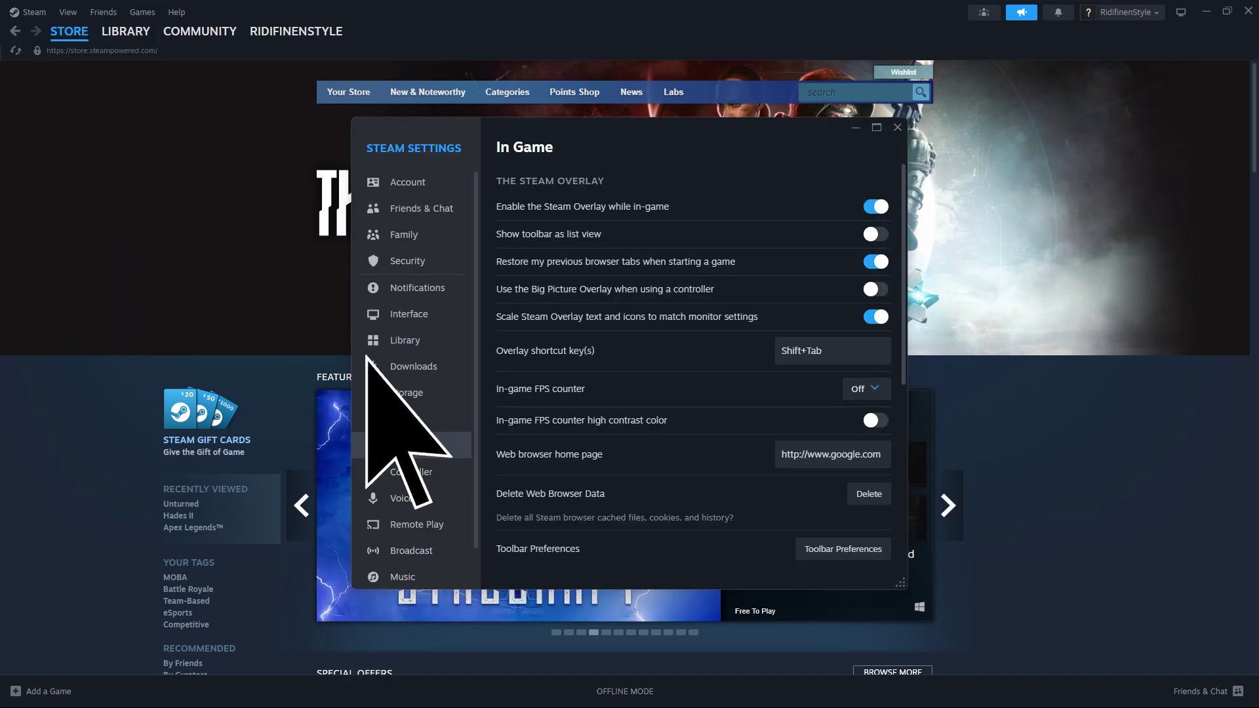
{"action": "left_click", "coordinate": [394, 444]}
{"action": "left_click", "coordinate": [868, 496]}
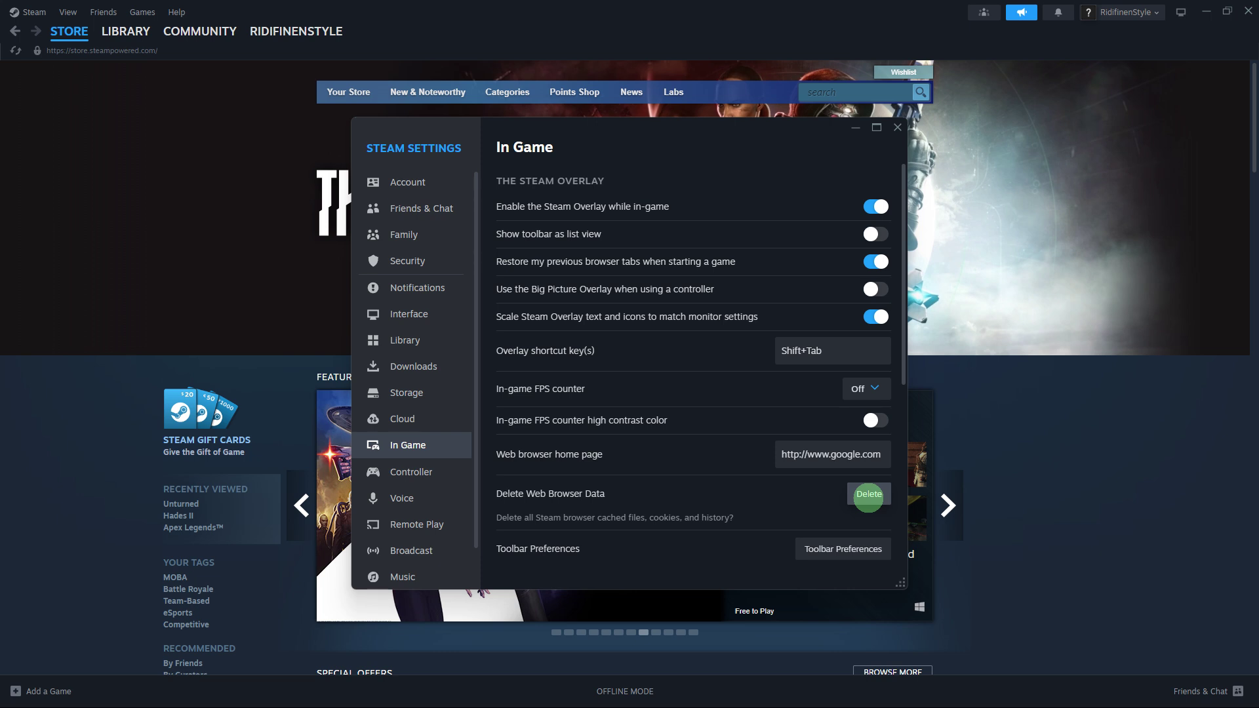
{"action": "left_click", "coordinate": [868, 497]}
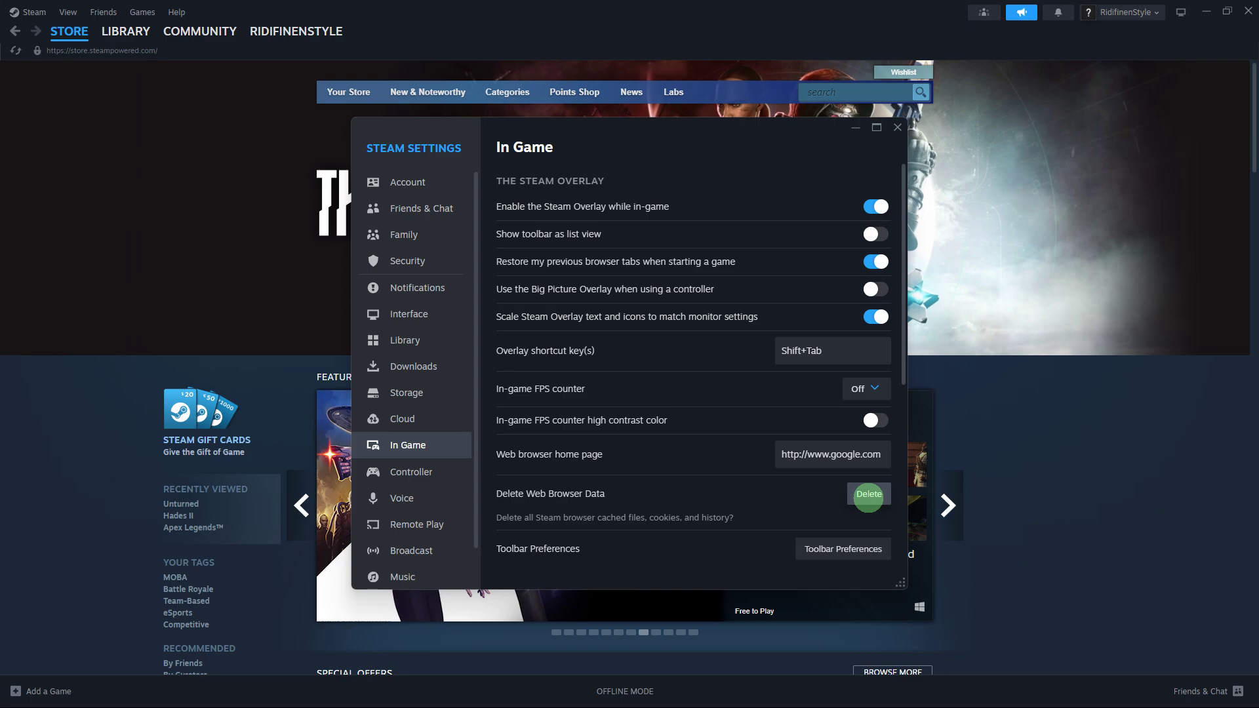